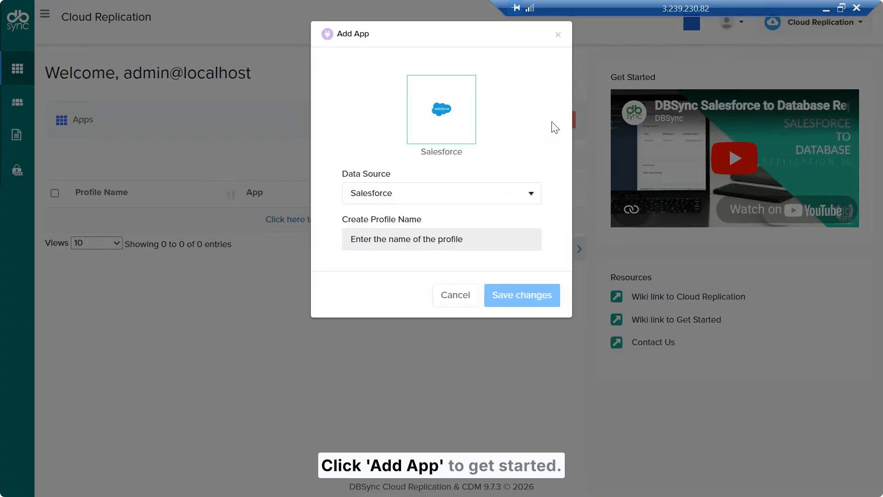
Step: Create a profile named SQLServerToPostgreSQL with Database as its data source
click(495, 195)
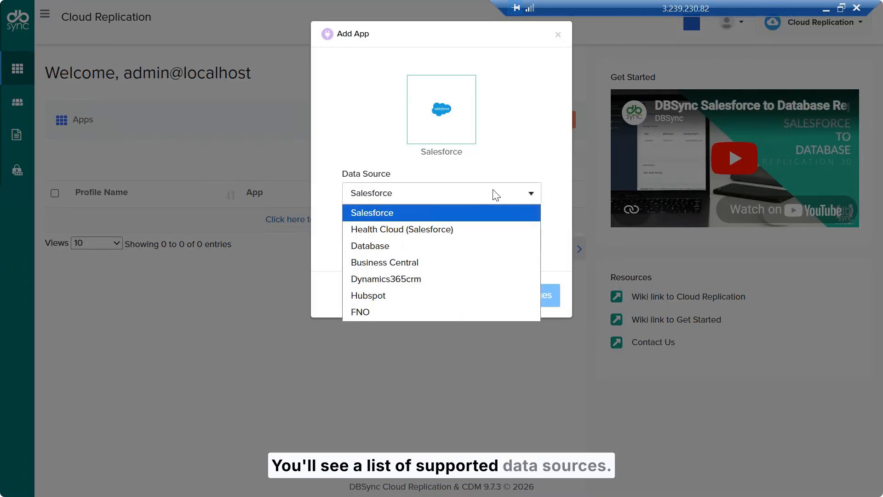
click(484, 246)
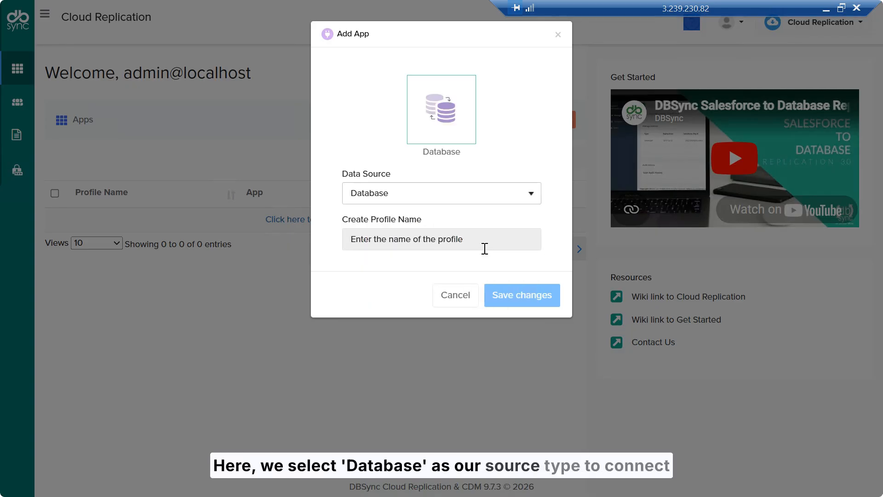
click(473, 232)
text(SQLServerToPostgreSQL)
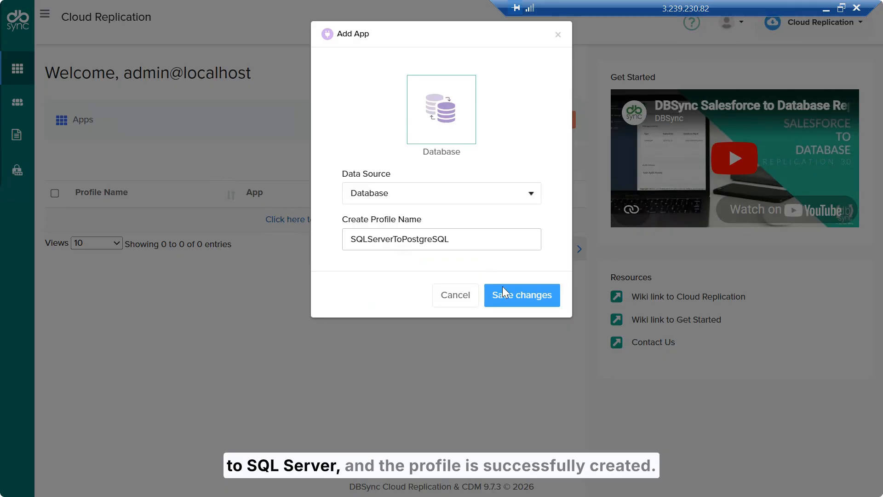
click(511, 299)
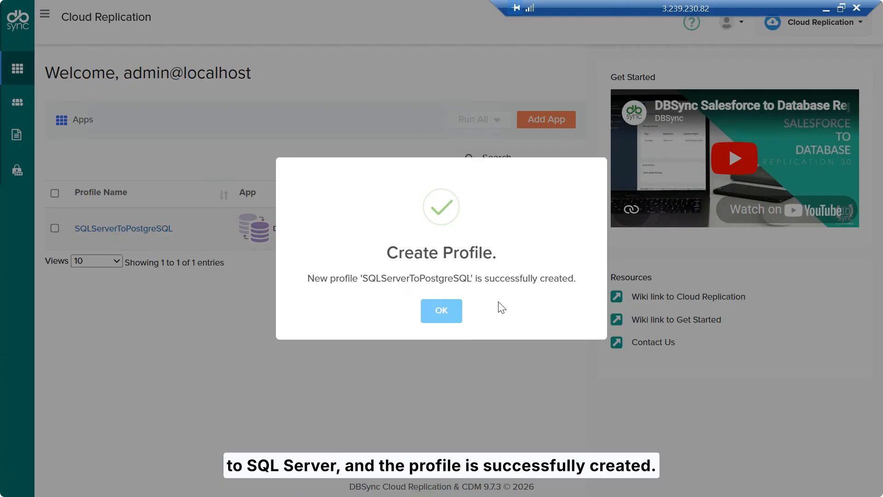
click(442, 318)
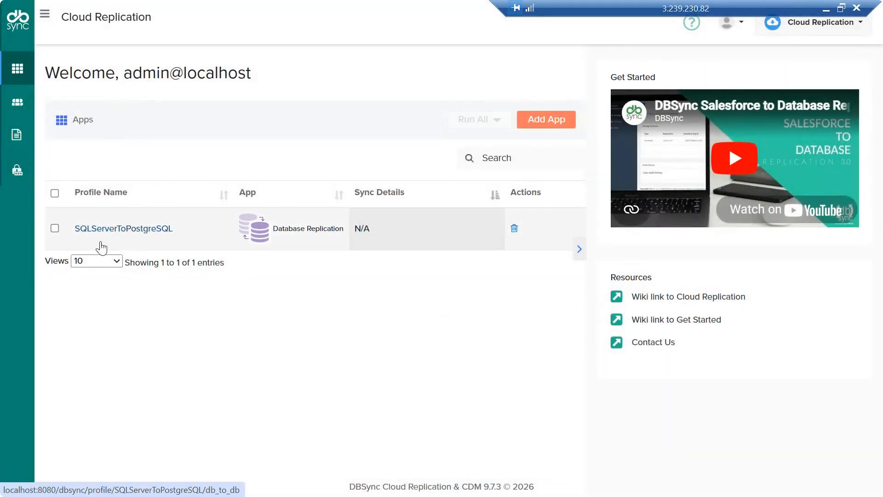
Step: Configure and save the profile's SQL Server source with host 3.229.226.7, port 1433, username sa, the account password and database CDCDemo
click(99, 230)
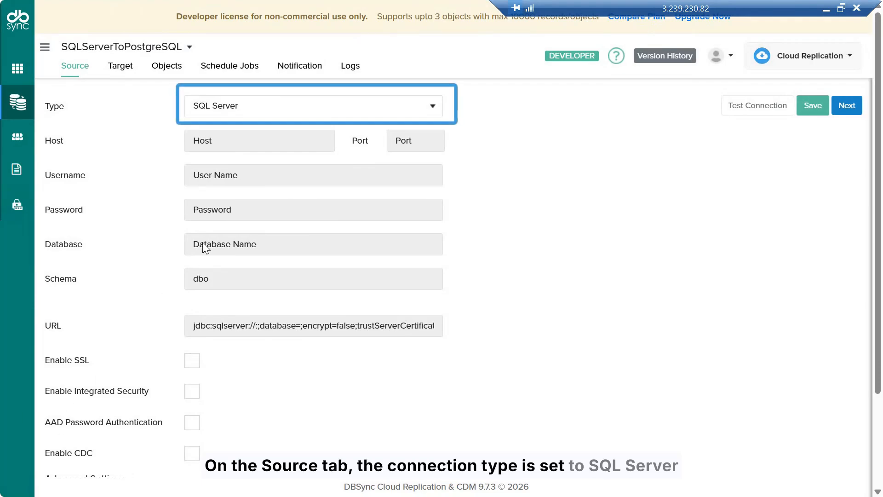
click(272, 143)
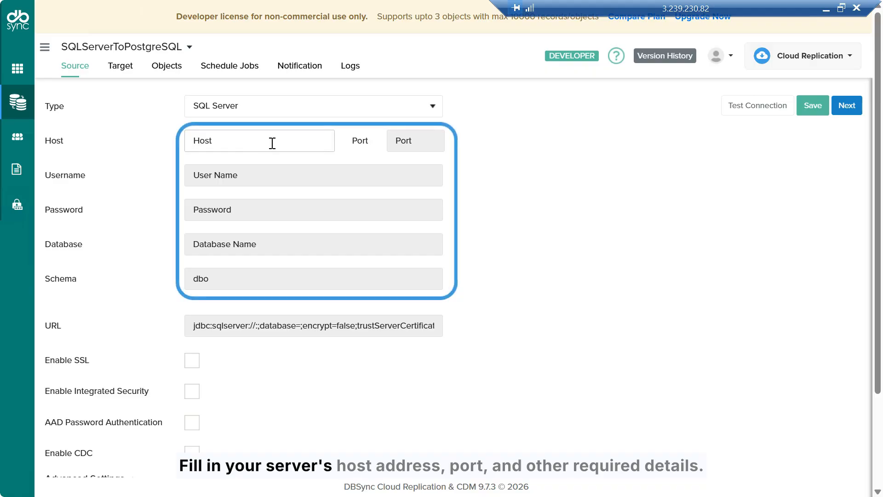
text(3.229.226.7)
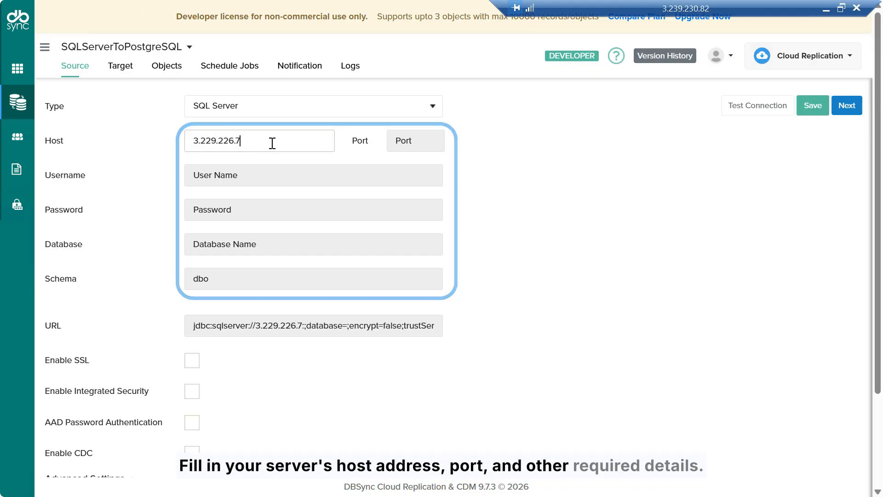
click(410, 142)
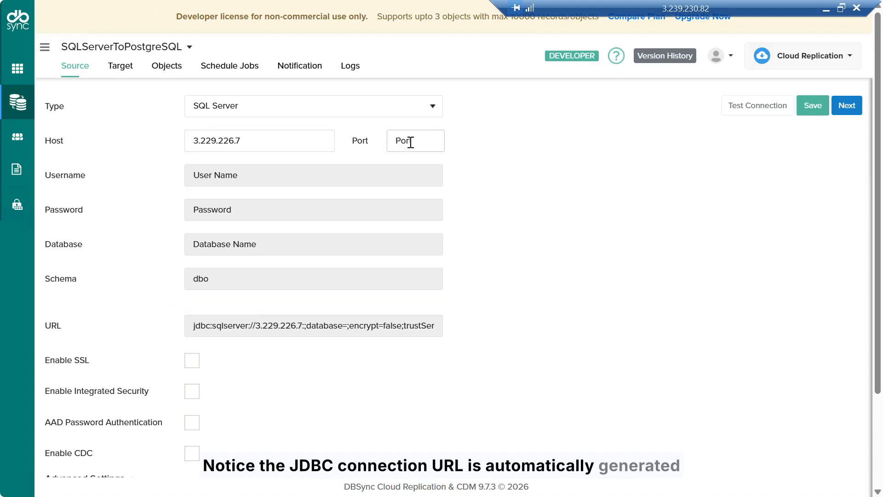
text(1433)
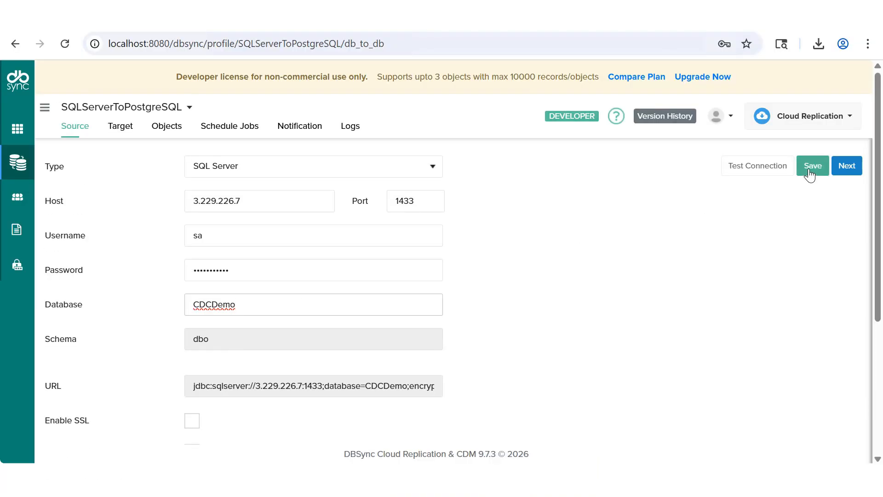
click(811, 174)
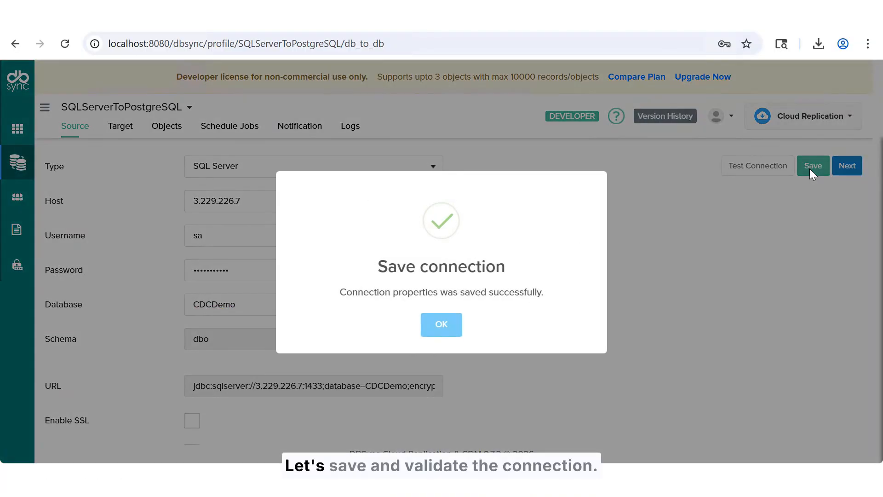
click(441, 325)
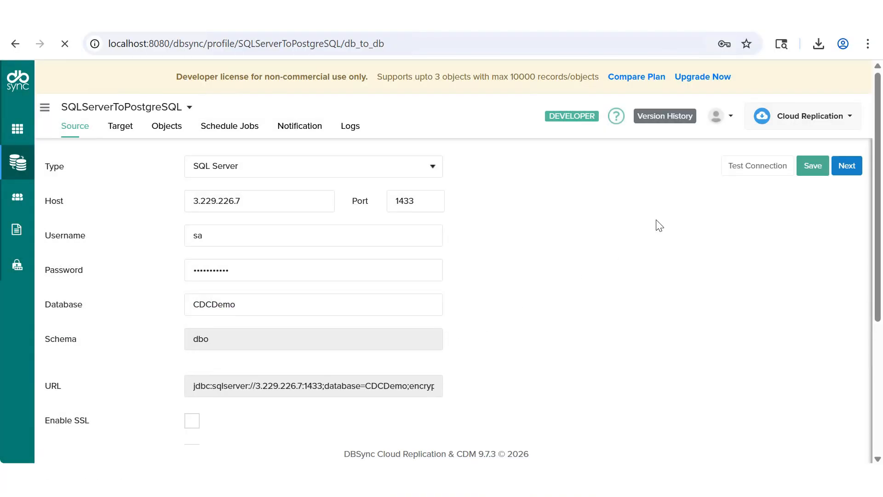
Step: Enable CDC for the SQL Server source and save the connection
scroll(428, 305, down, 5)
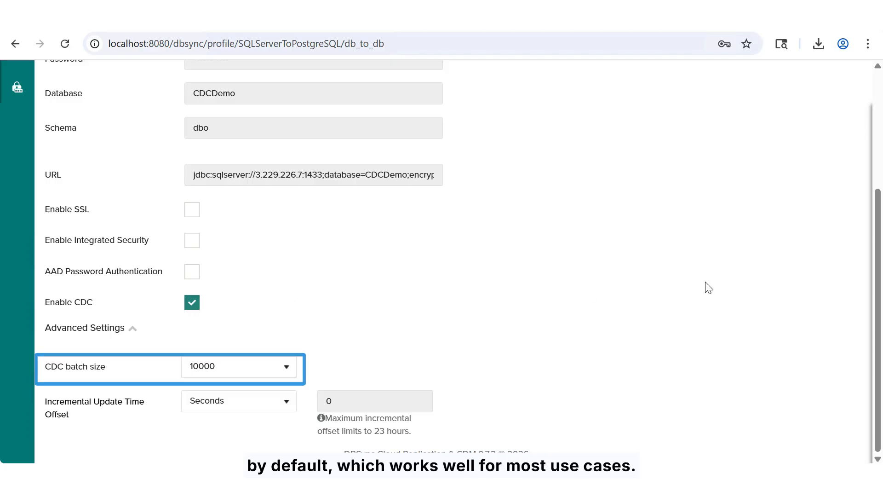
scroll(769, 262, up, 4)
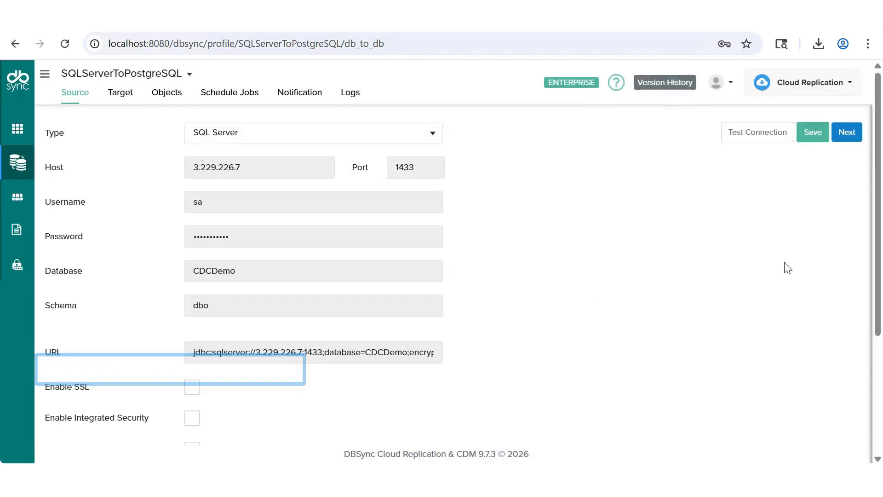
click(813, 138)
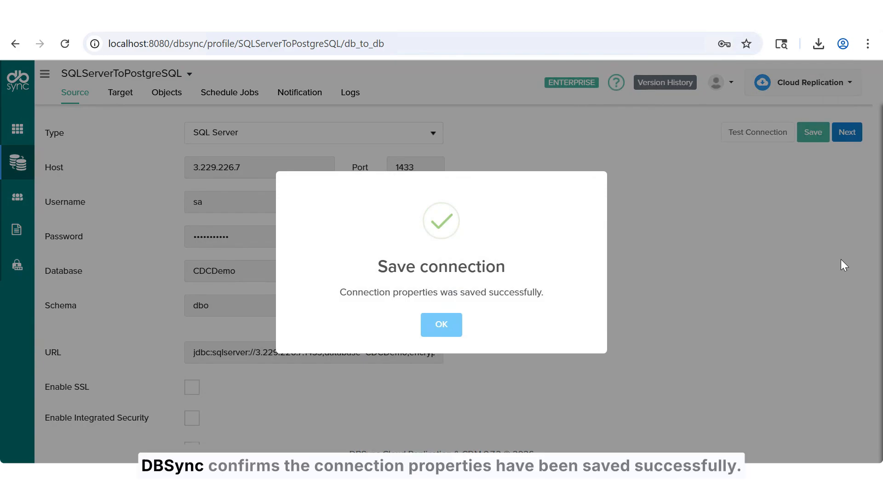
click(446, 329)
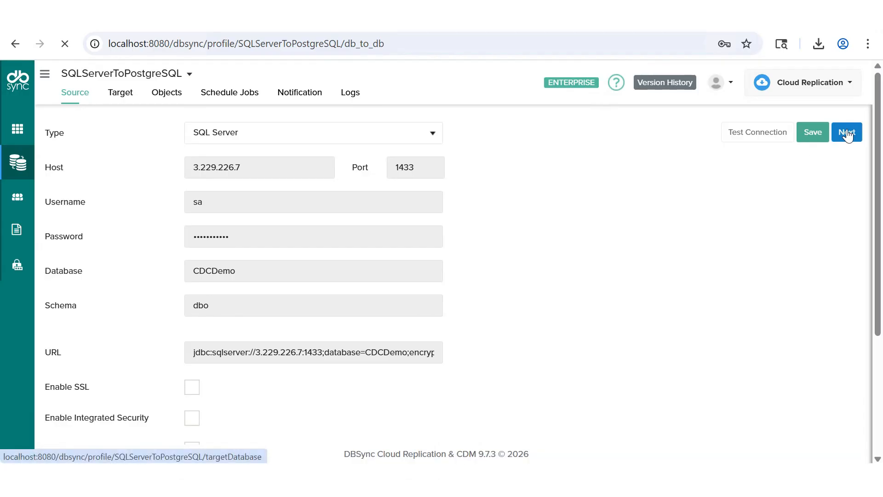
Step: Set the target to PostgreSQL with host 3.229.226.7, port 5433, username postgres, the account password and database prod_replication_demo
click(848, 134)
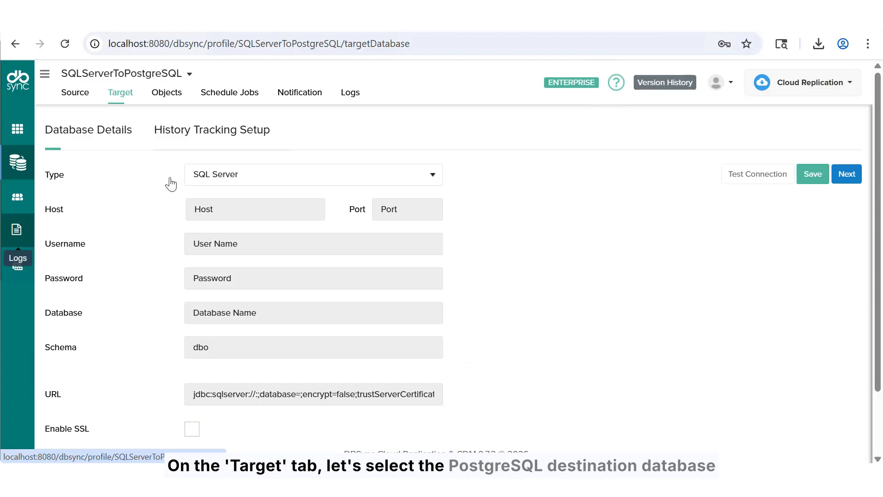
click(208, 175)
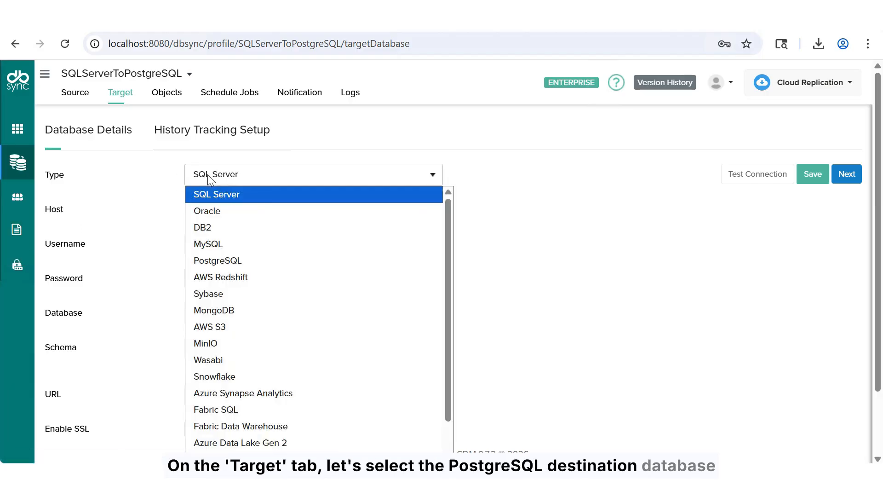
click(212, 264)
click(226, 209)
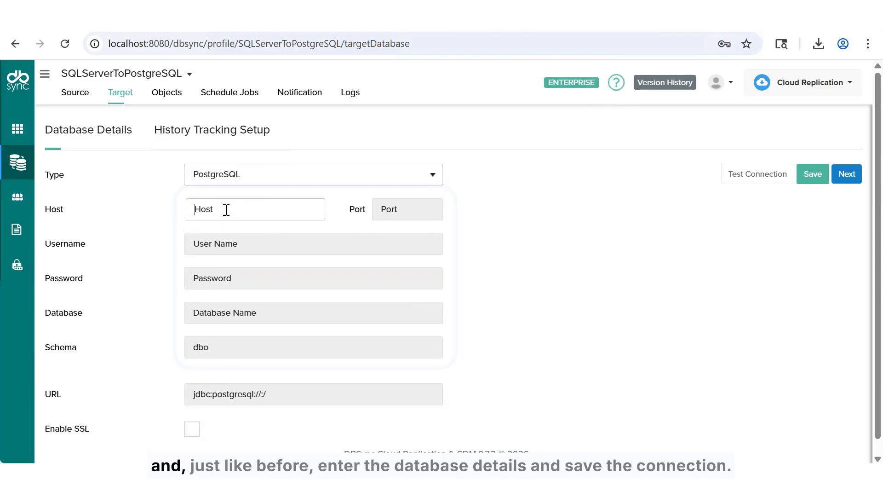
text(3.229.226.7)
key(Tab)
text(5433)
key(Tab)
text(postgres)
key(Tab)
click(211, 313)
text(prod_replication_demo)
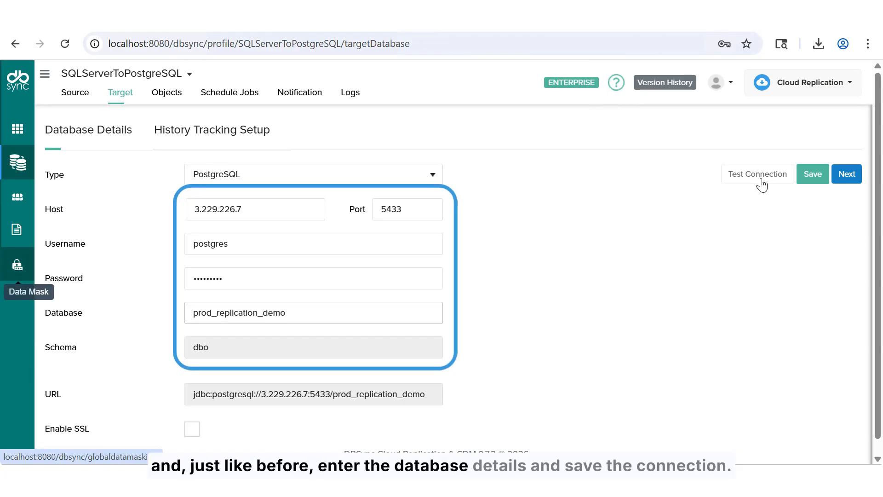
Step: Save the PostgreSQL target connection and test it
click(809, 174)
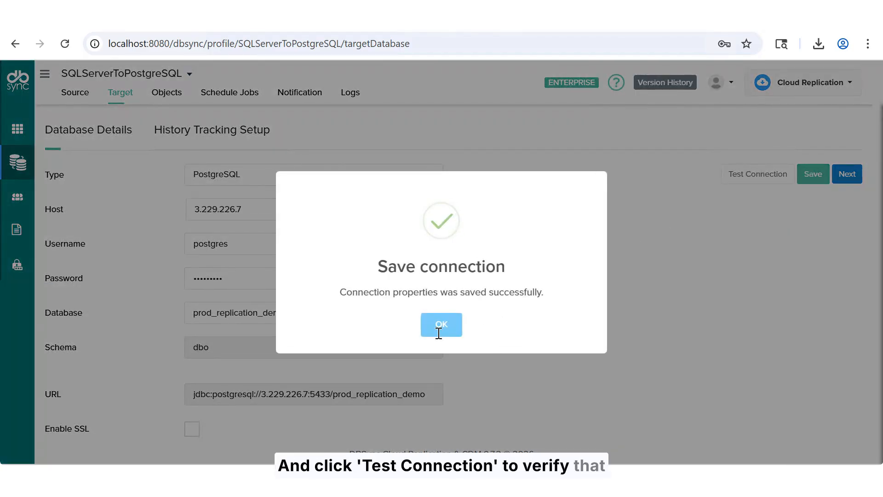
click(436, 334)
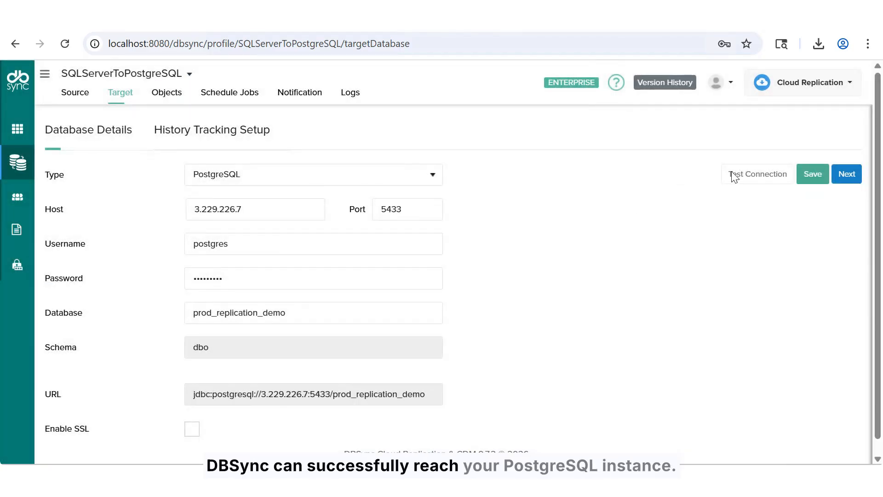
click(731, 172)
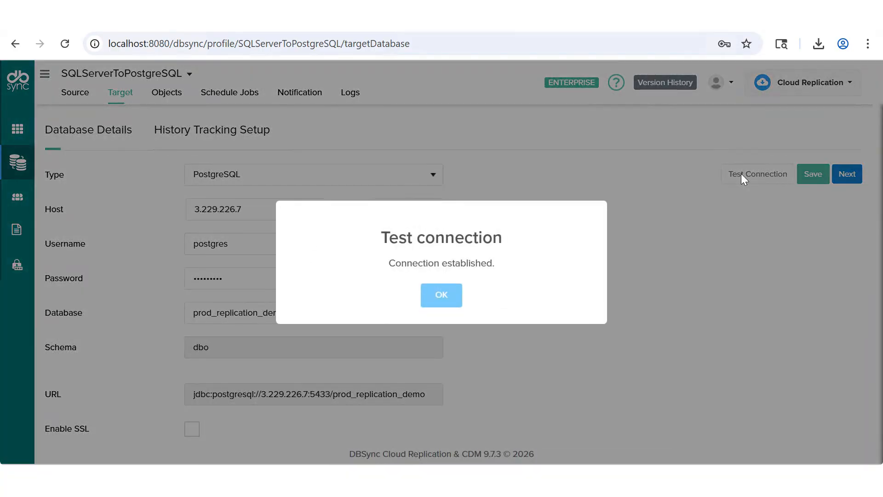
click(440, 300)
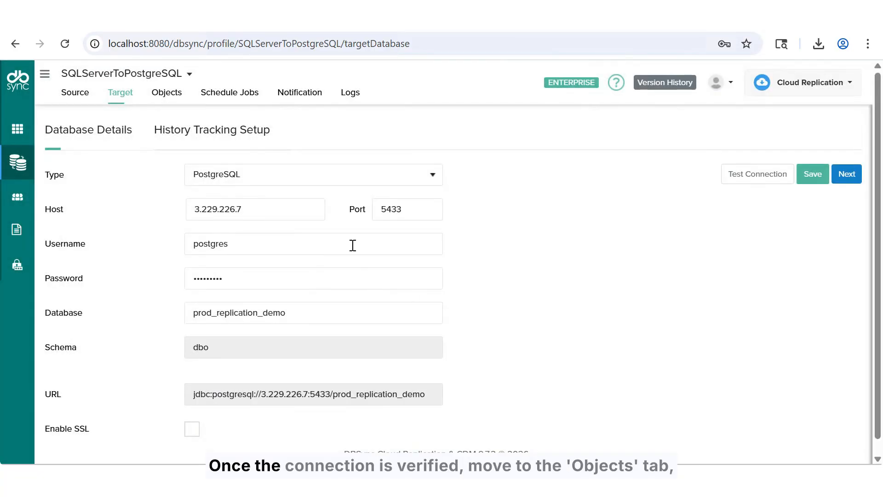
Step: Select the employee table for replication and run a Clean Copy to the target
click(163, 97)
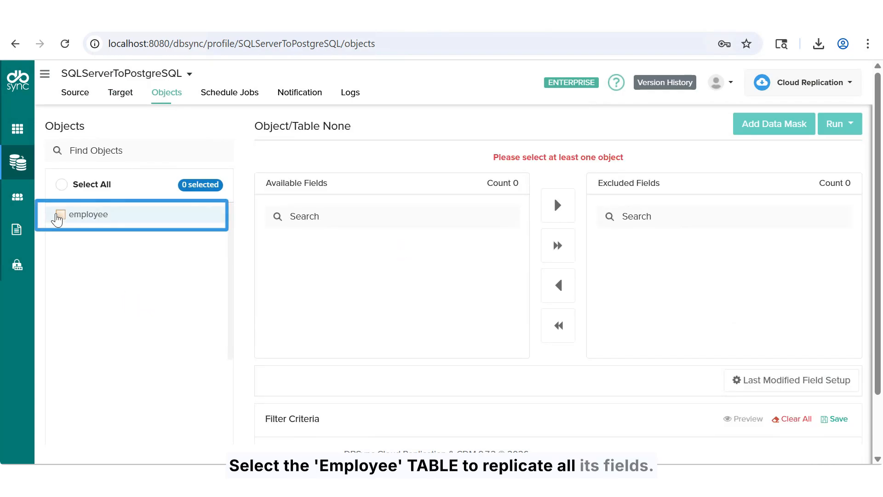
click(58, 216)
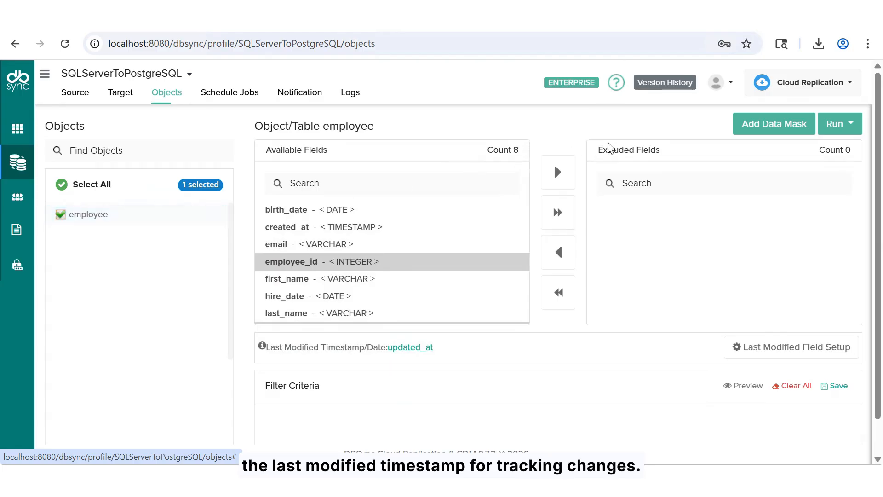
click(829, 121)
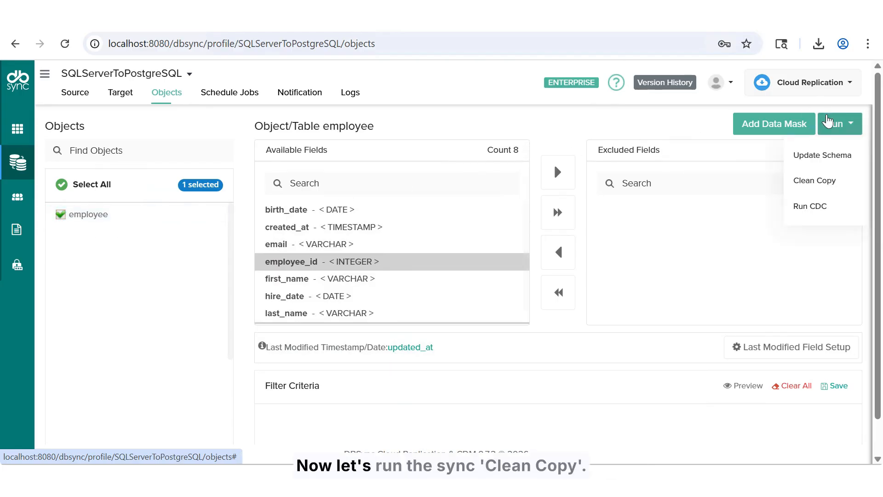
click(831, 182)
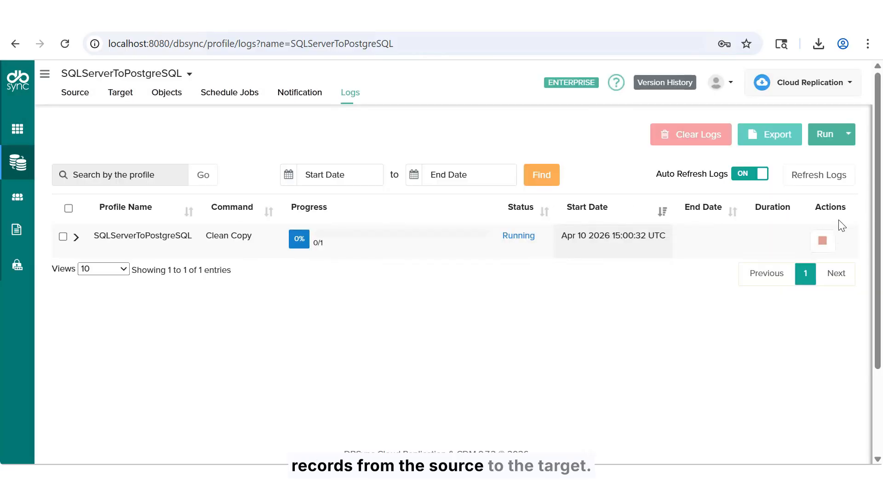
Step: Select the Clean Copy log entry and run CDC for the profile
click(63, 237)
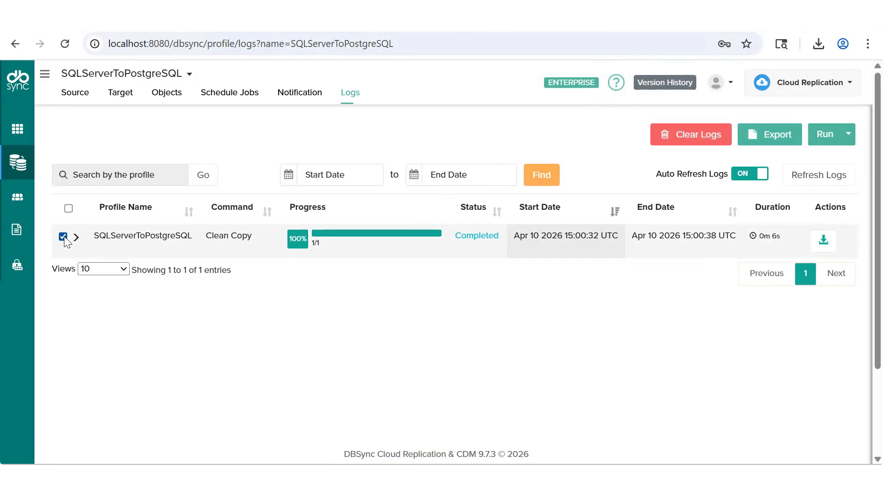
click(824, 138)
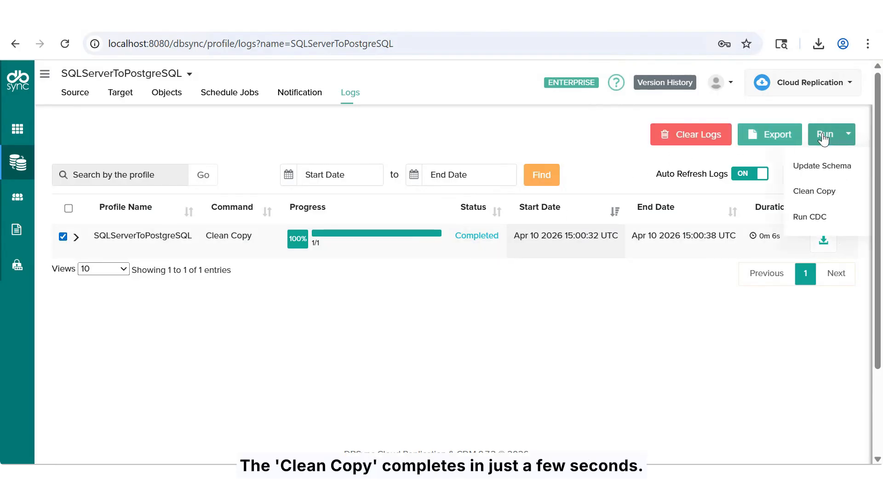
click(824, 227)
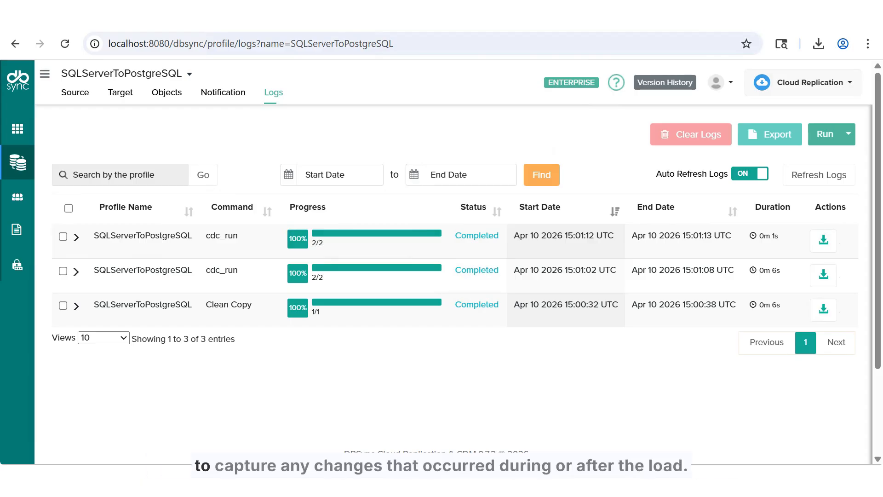
click(76, 237)
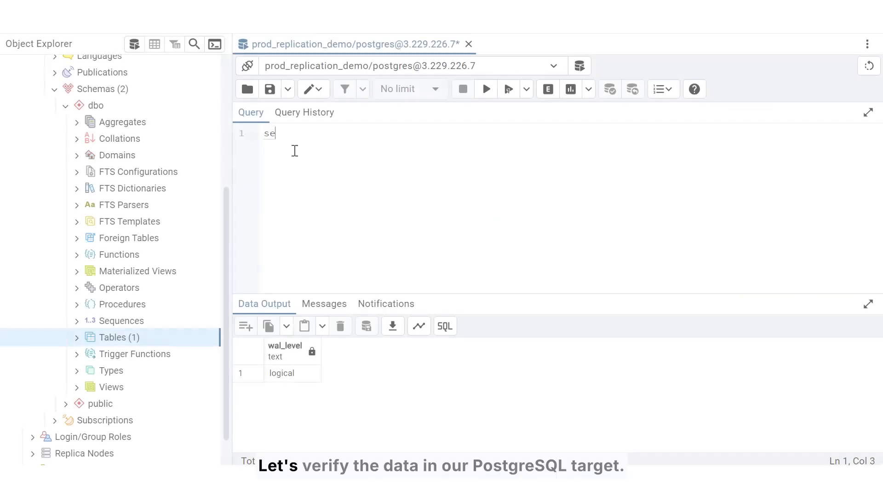
Step: Switch to pgAdmin, run "select * from dbo.employee" on prod_replication_demo and examine the replicated employee columns
text(ct * from dbo.employee)
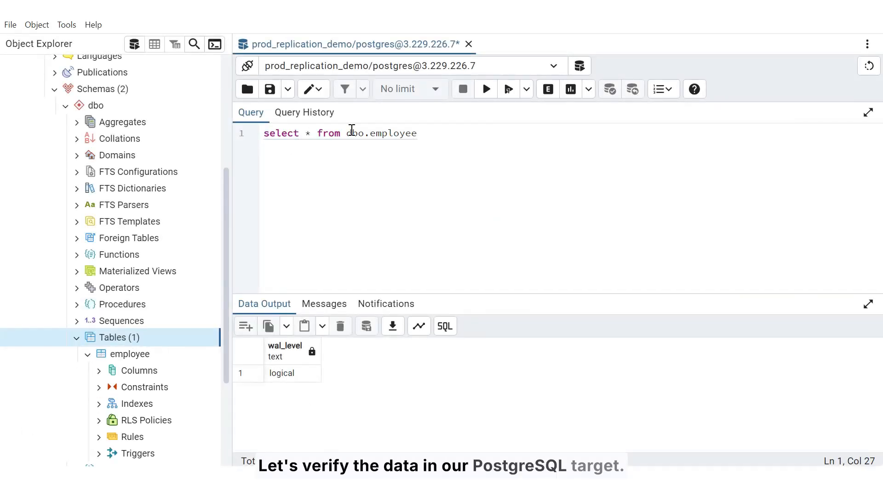
click(486, 88)
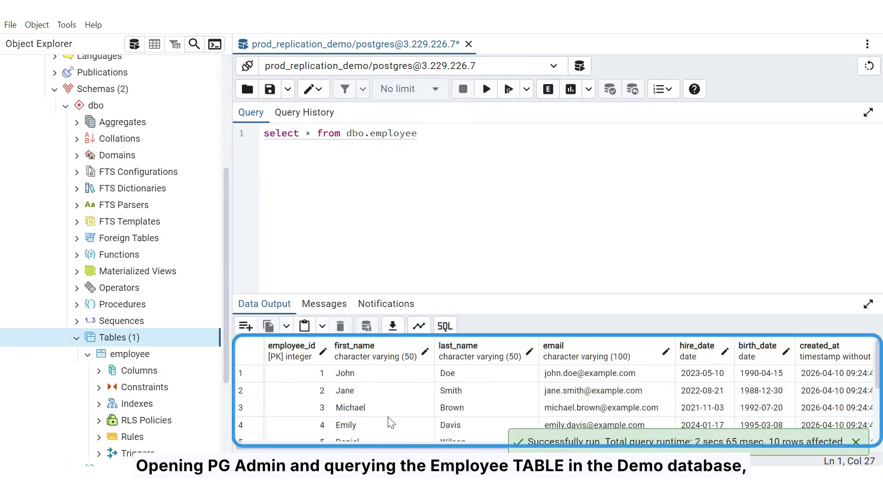
drag(383, 449, 450, 450)
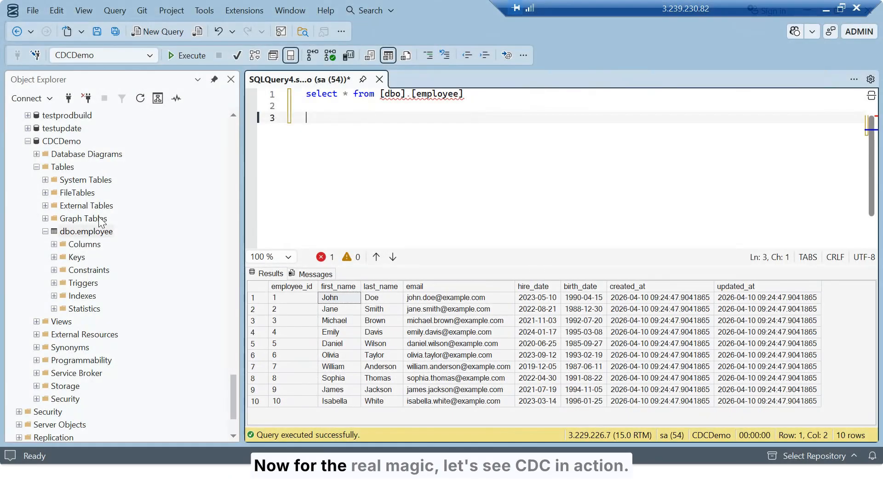
Step: Switch to SQL Server Management Studio, open the top 200 rows of dbo.employee for editing and append "test CDC" to last_name for employees 1 and 2
right_click(110, 234)
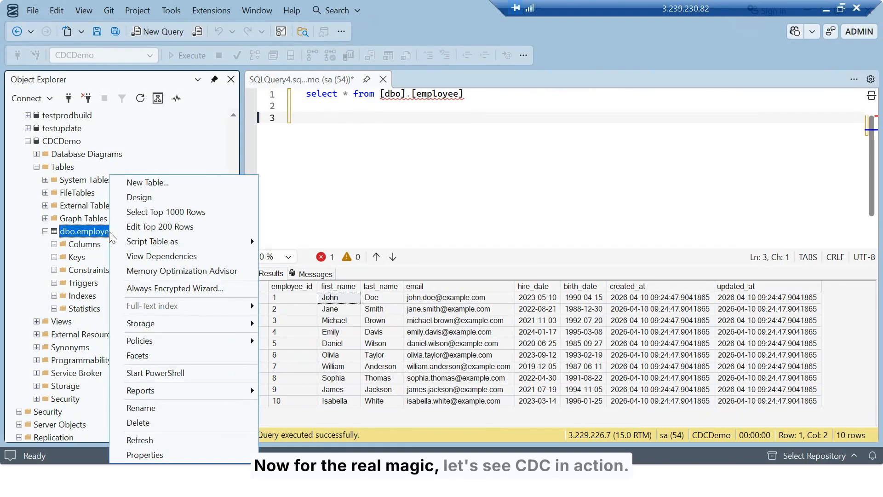
click(152, 229)
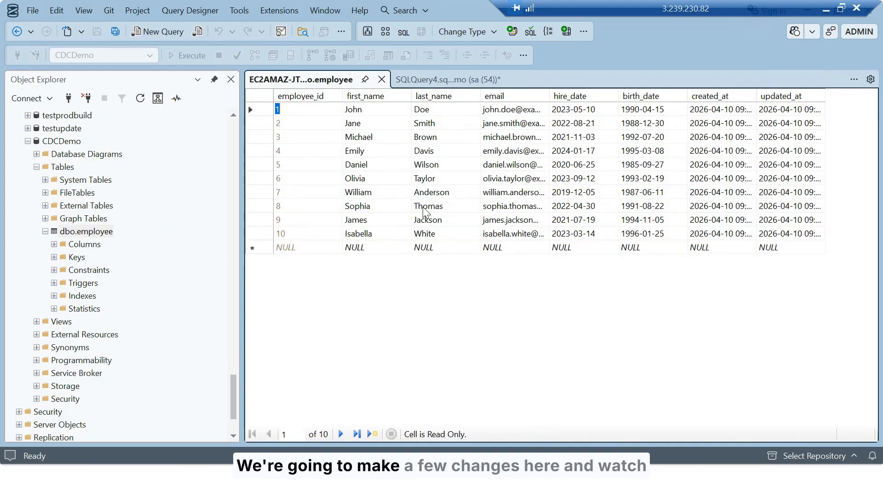
click(439, 109)
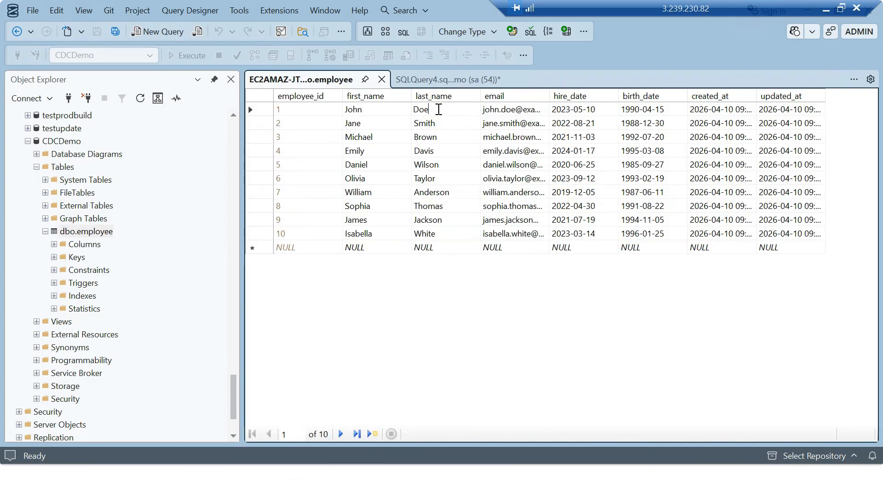
text(test CDC)
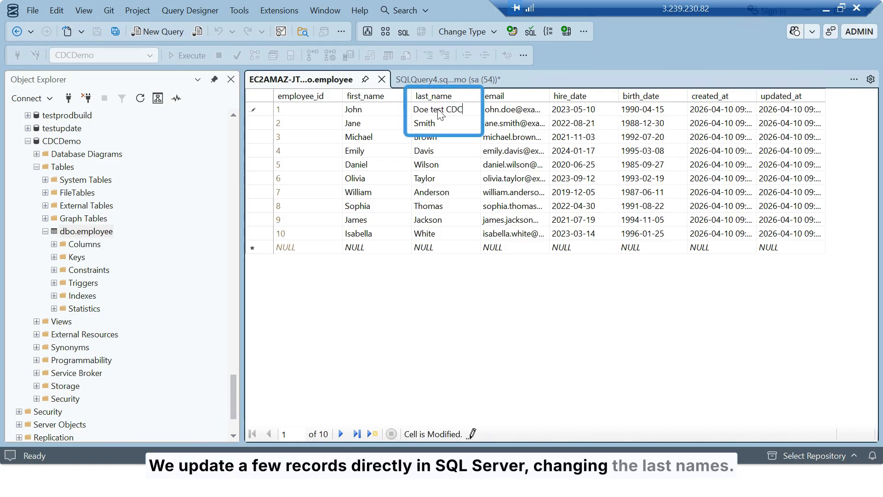
click(445, 125)
text(test )
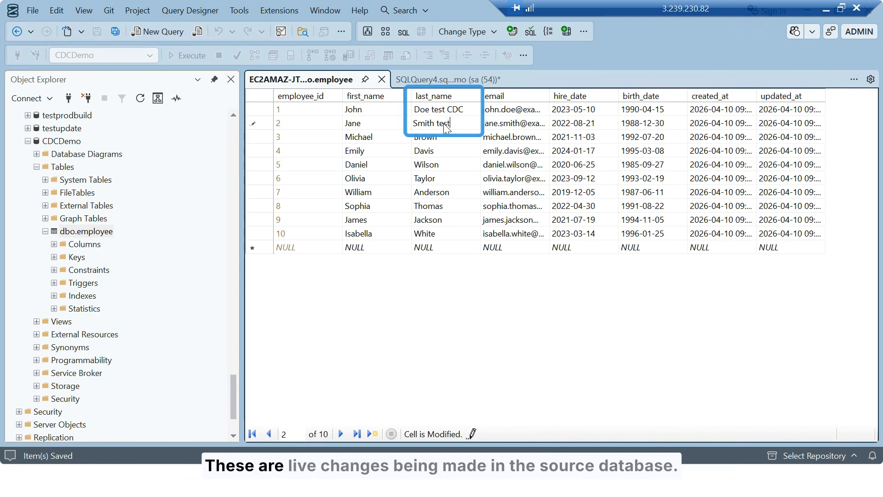
text(CD)
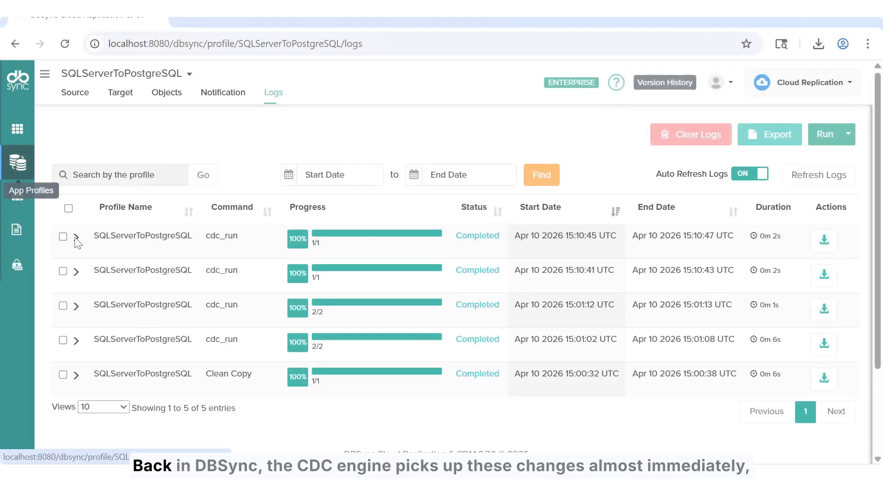
Step: Switch to the DBSync logs and examine the employee object's details in the two newest cdc_run entries, checking them against the edited source rows
click(75, 238)
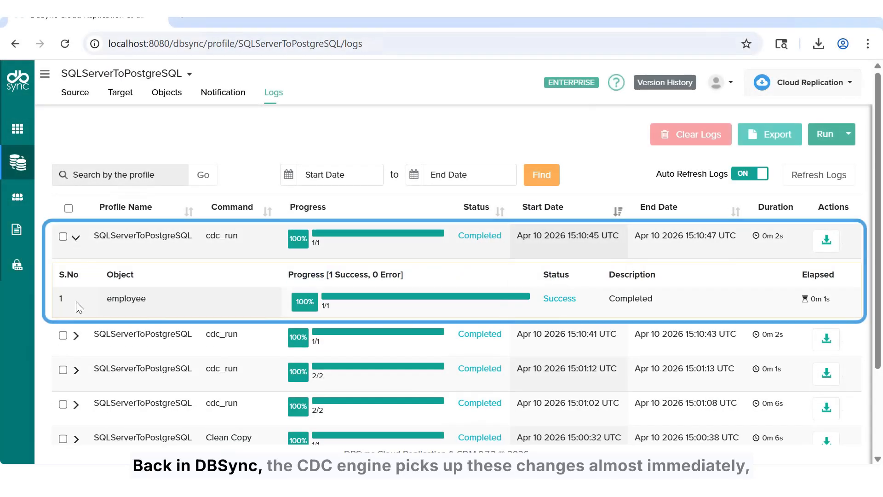
click(76, 335)
mouse_move(580, 490)
click(580, 411)
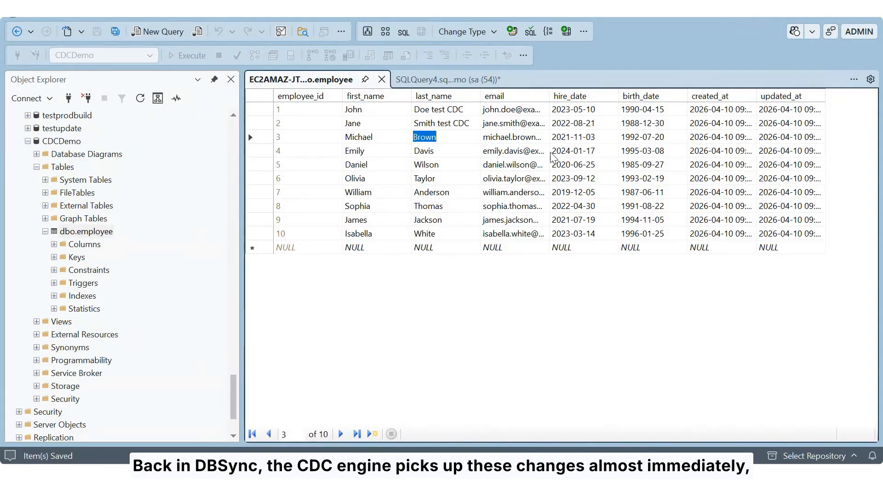
click(447, 134)
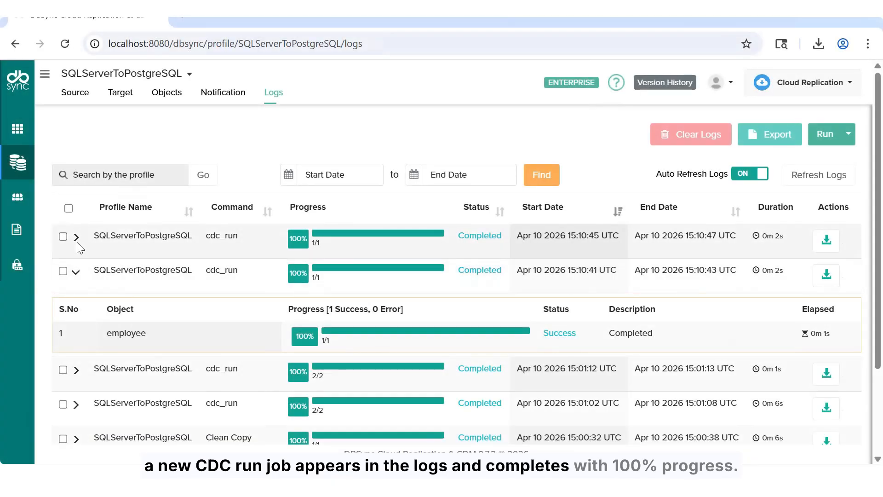
click(76, 238)
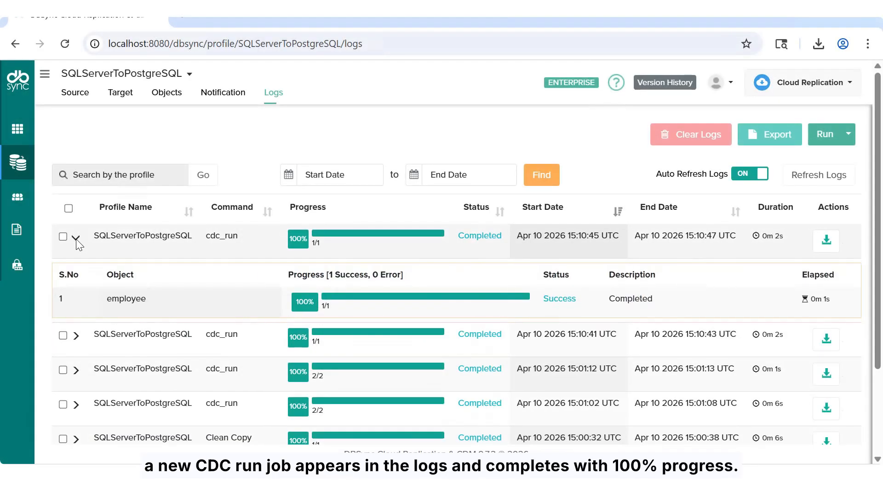
drag(347, 303, 288, 306)
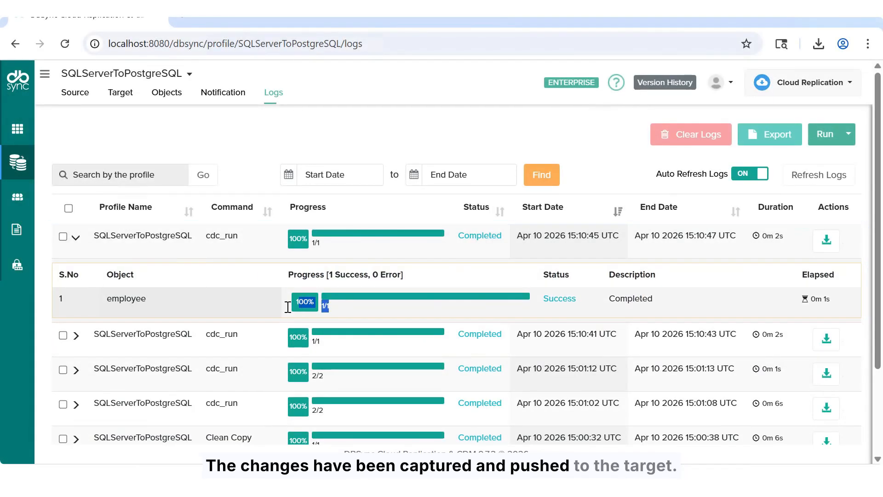
drag(63, 300, 165, 304)
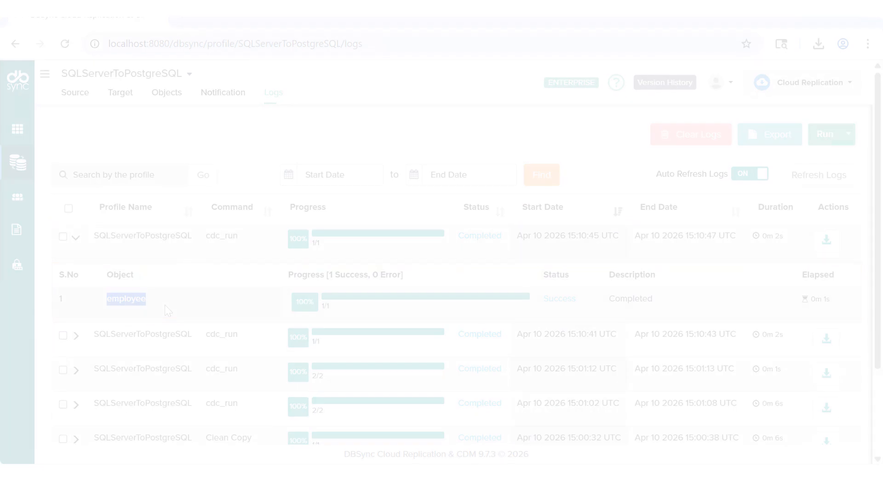
Step: Switch to pgAdmin, refresh the dbo tables, rerun "select * from dbo.employee" and check last_name for employees 1 and 2
right_click(130, 342)
click(138, 368)
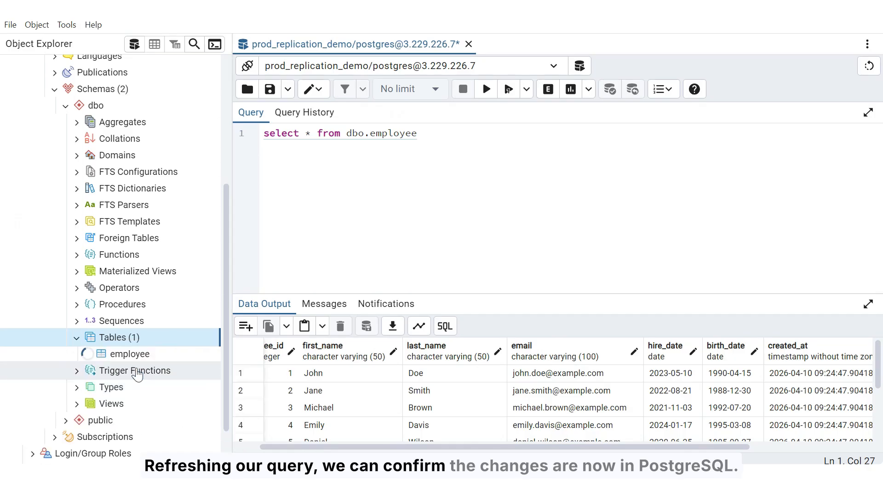
drag(491, 132, 243, 130)
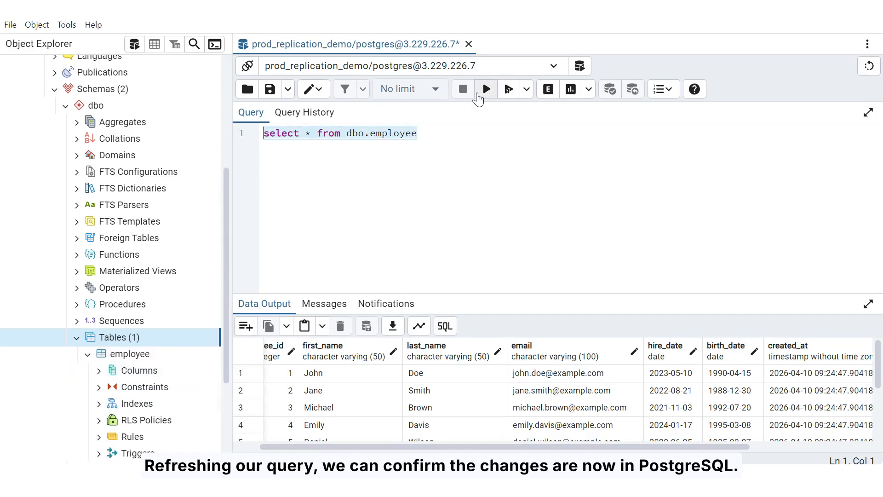
click(486, 91)
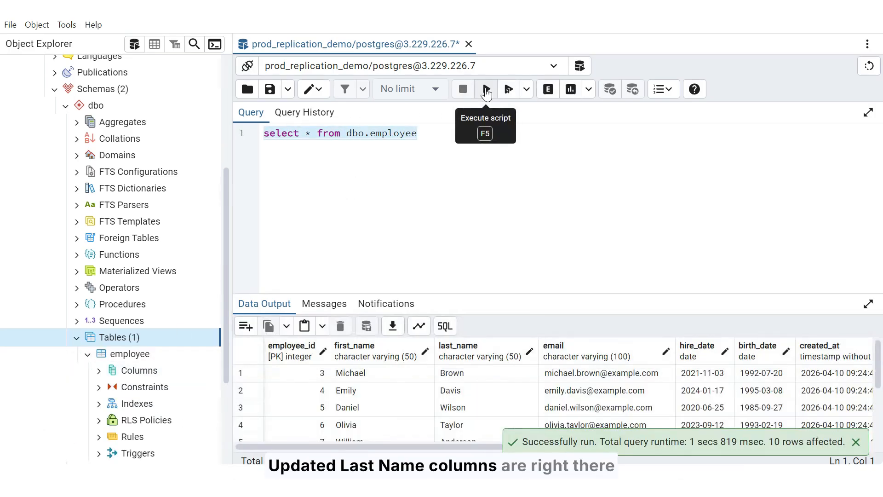
scroll(490, 405, down, 3)
click(491, 419)
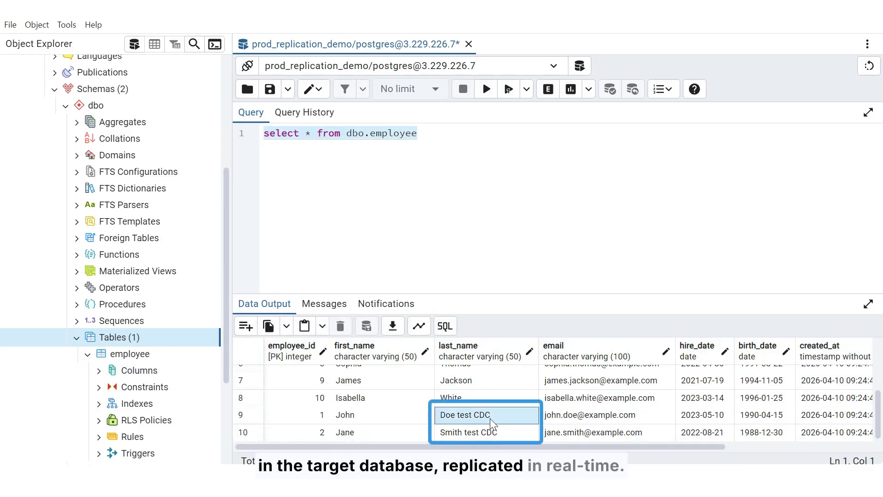
click(501, 434)
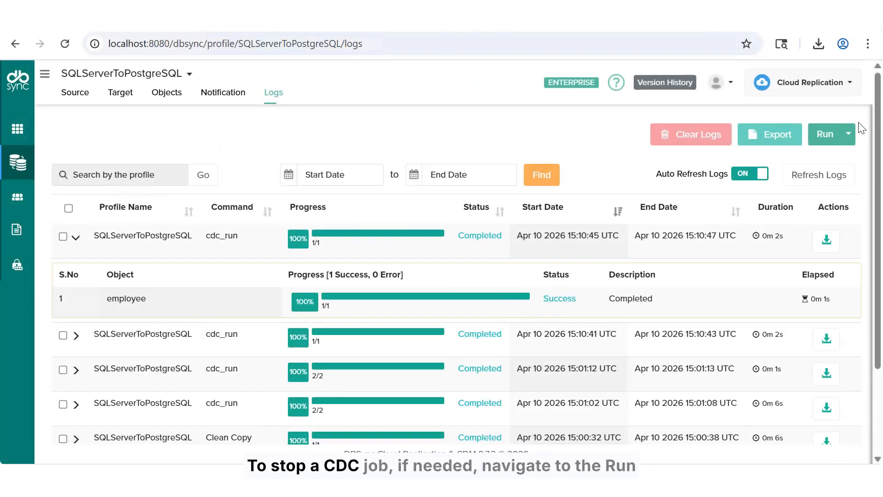
Step: Return to DBSync, stop CDC for the SQLServerToPostgreSQL profile and expand the newest cdc_run log entry
click(846, 133)
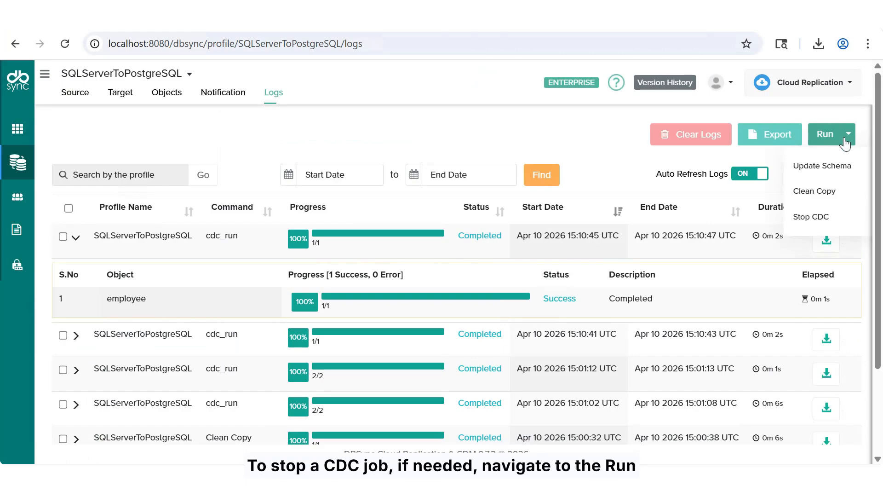
click(836, 225)
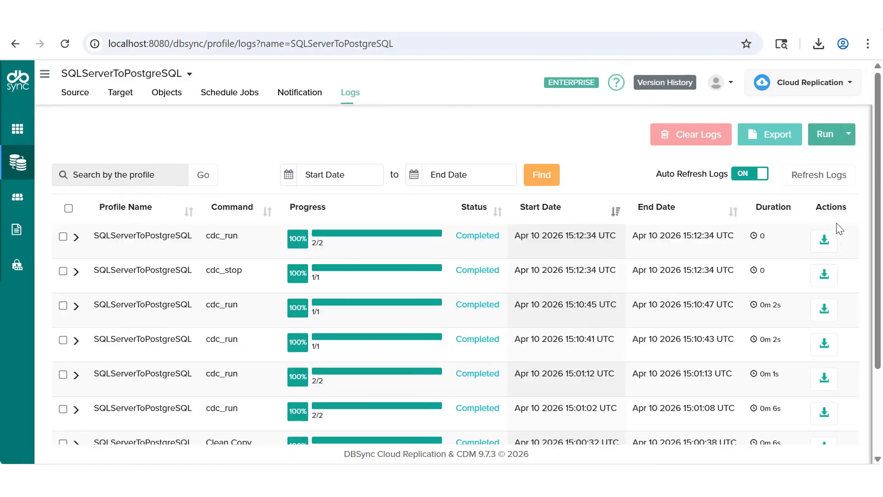
click(76, 237)
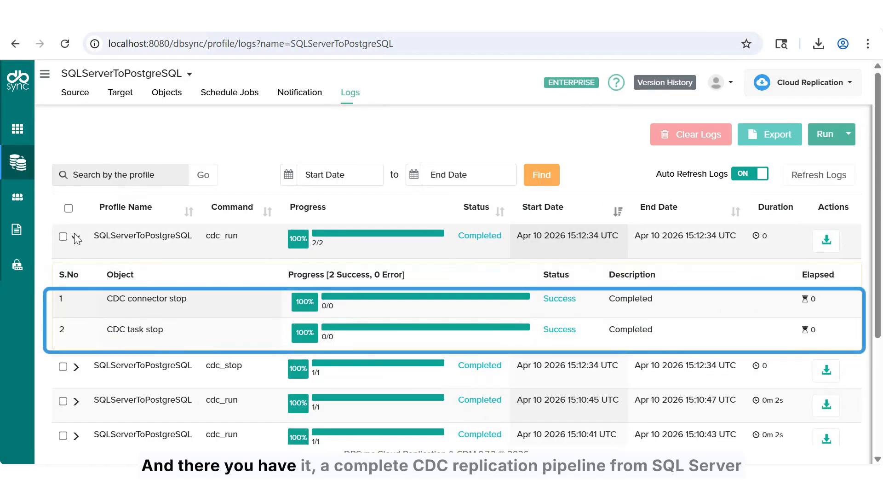